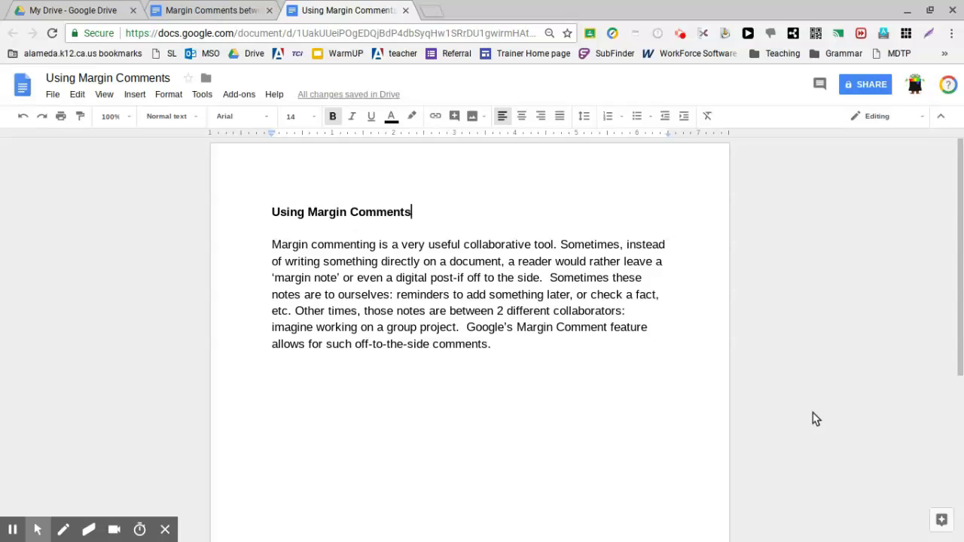
# Examine both margin comments in the "Margin Comments between Multiple Collaborators" document and return to the "Using Margin Comments" document.
pyautogui.click(206, 9)
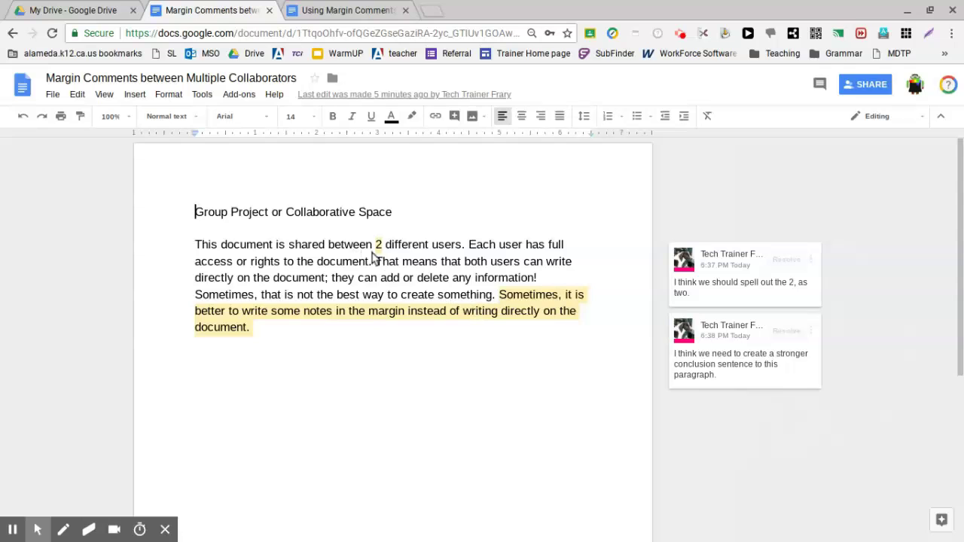
pyautogui.click(719, 276)
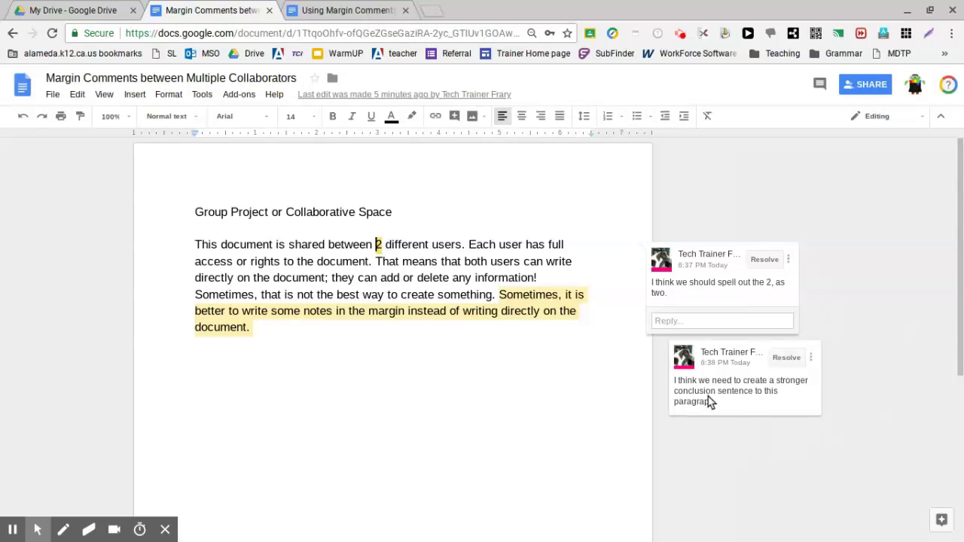
pyautogui.click(747, 405)
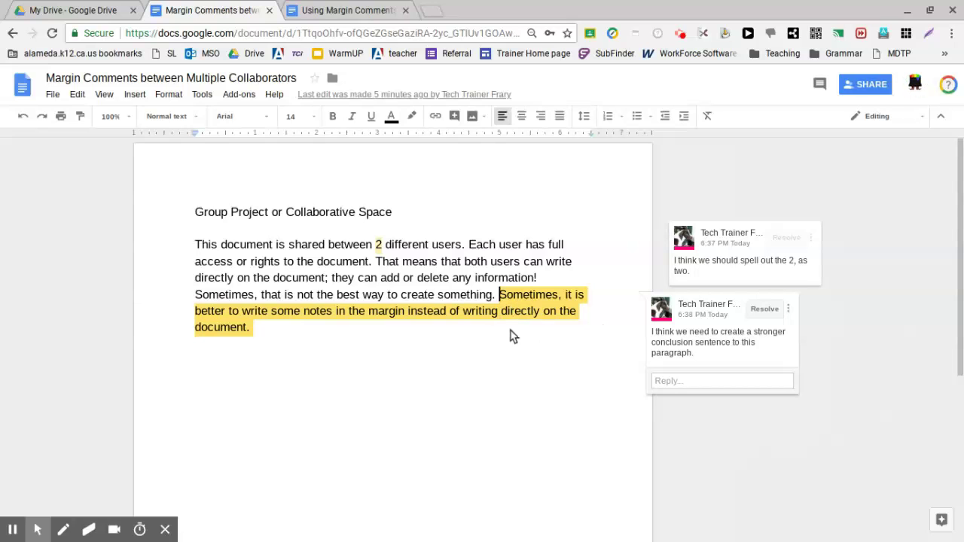
pyautogui.click(532, 388)
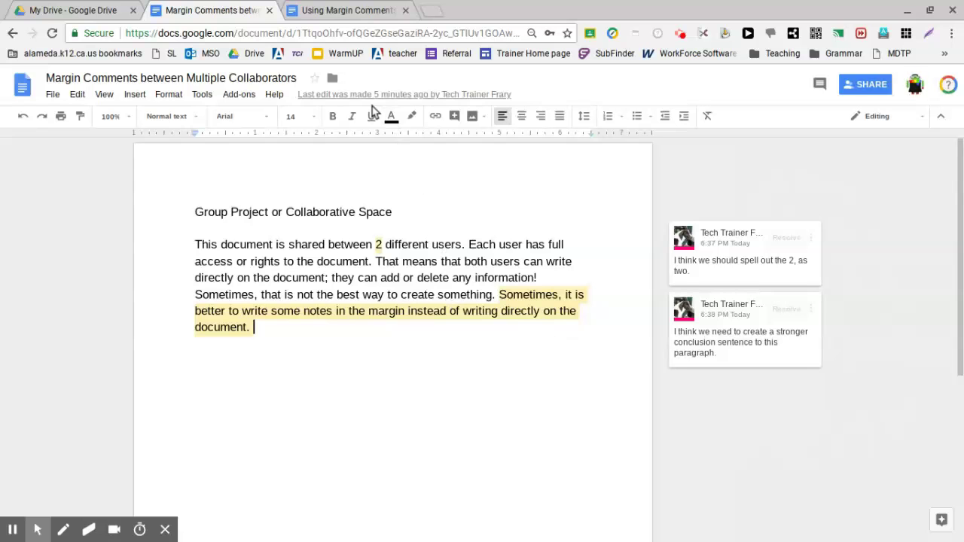
pyautogui.click(343, 15)
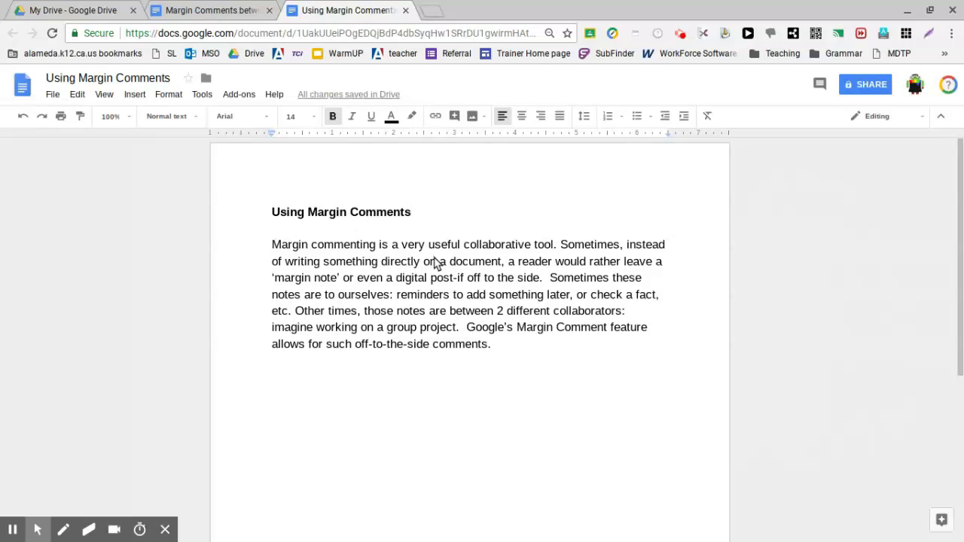
pyautogui.moveTo(627, 246); pyautogui.dragTo(660, 255)
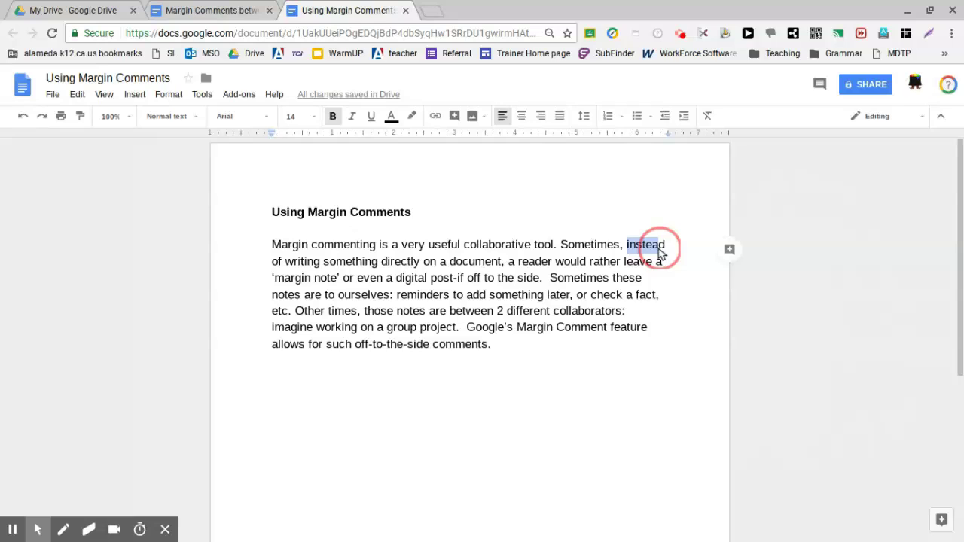
pyautogui.click(660, 254)
pyautogui.moveTo(547, 277); pyautogui.dragTo(542, 280)
pyautogui.moveTo(494, 315); pyautogui.dragTo(498, 320)
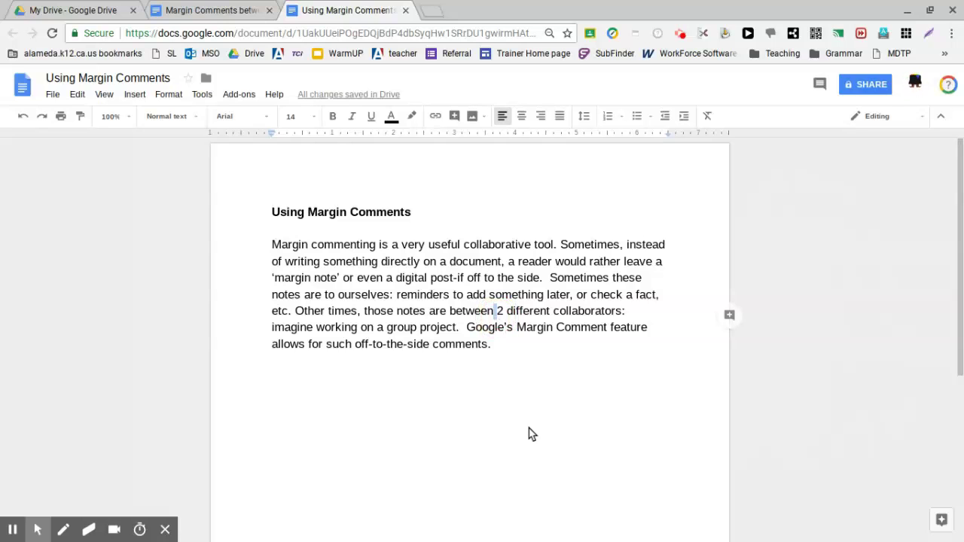
pyautogui.click(505, 312)
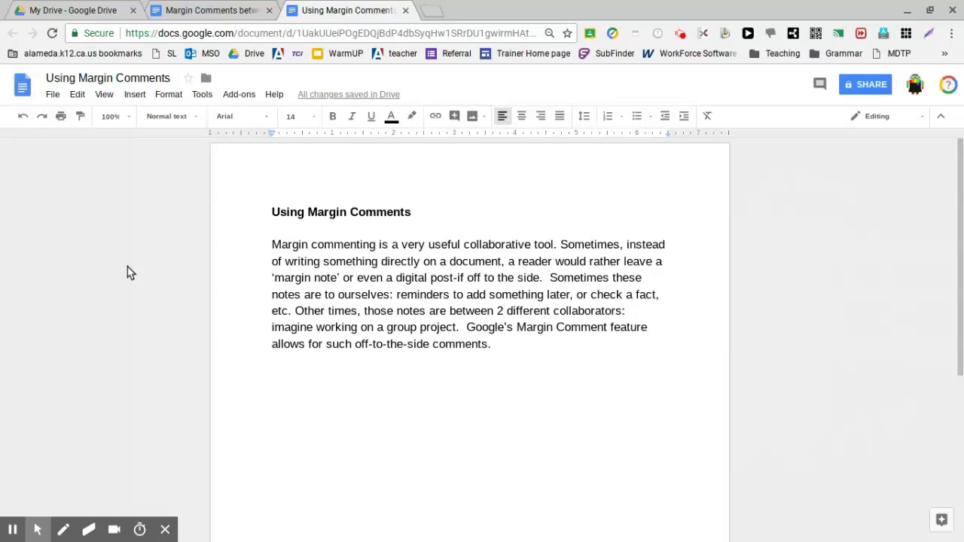
pyautogui.click(97, 78)
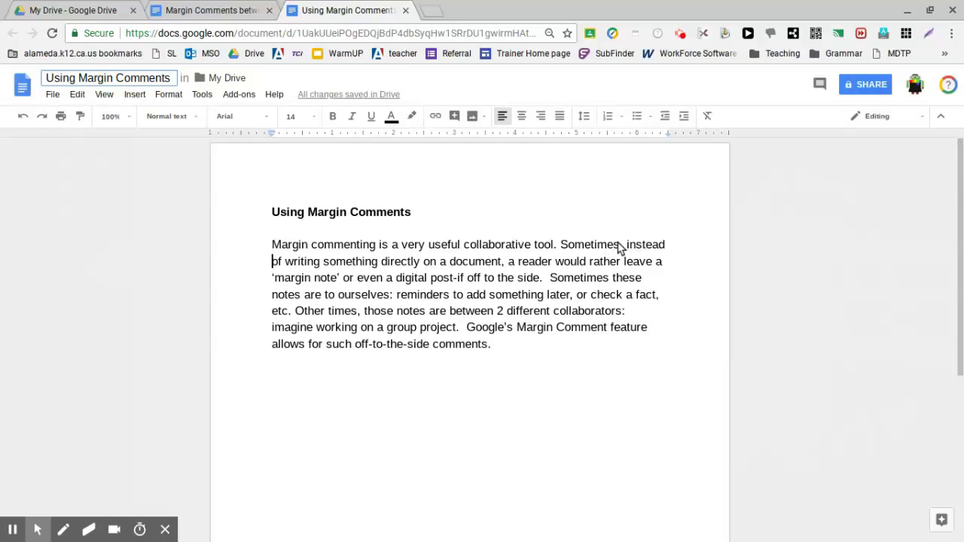
# Add the margin comment "write anything I want" to the word "Sometimes," in the paragraph's second sentence.
pyautogui.moveTo(562, 249); pyautogui.dragTo(624, 251)
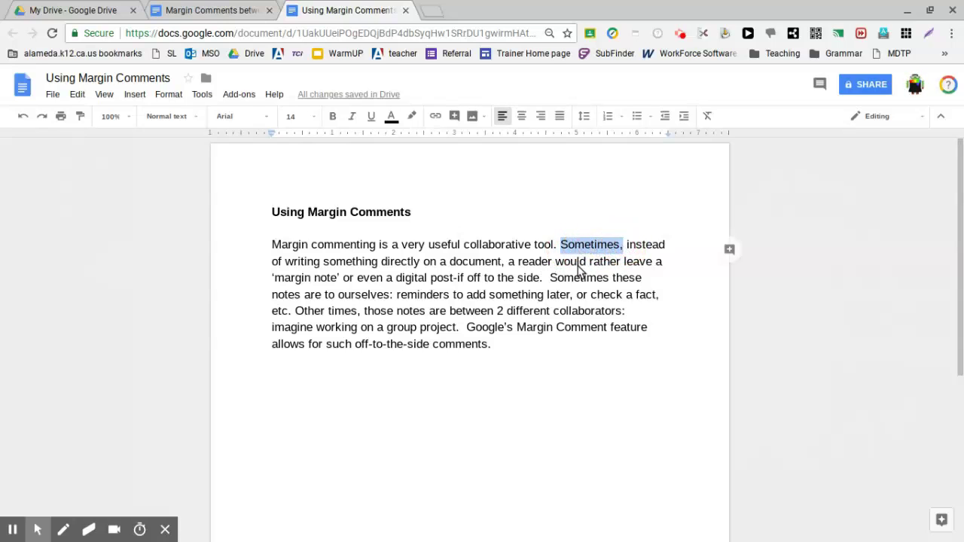
pyautogui.click(731, 249)
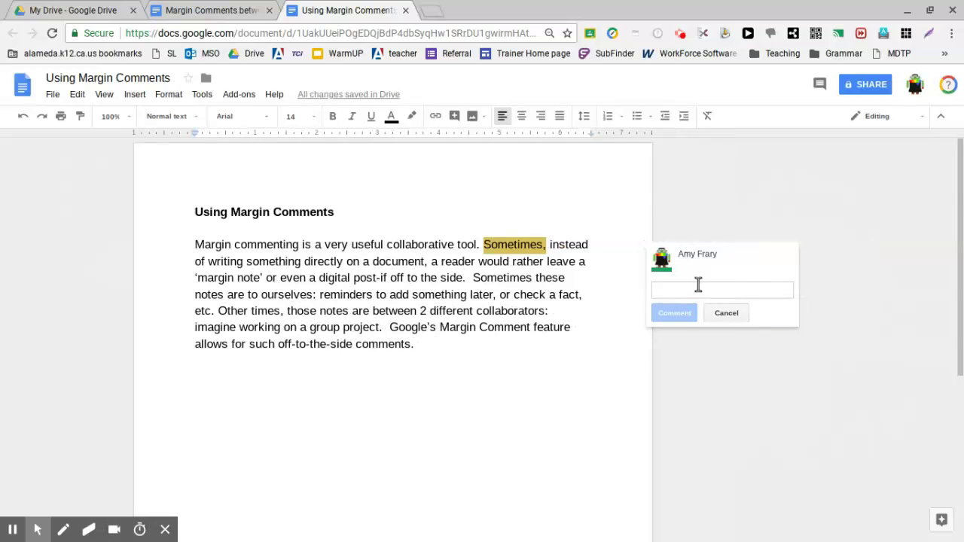
pyautogui.write('write anything I want')
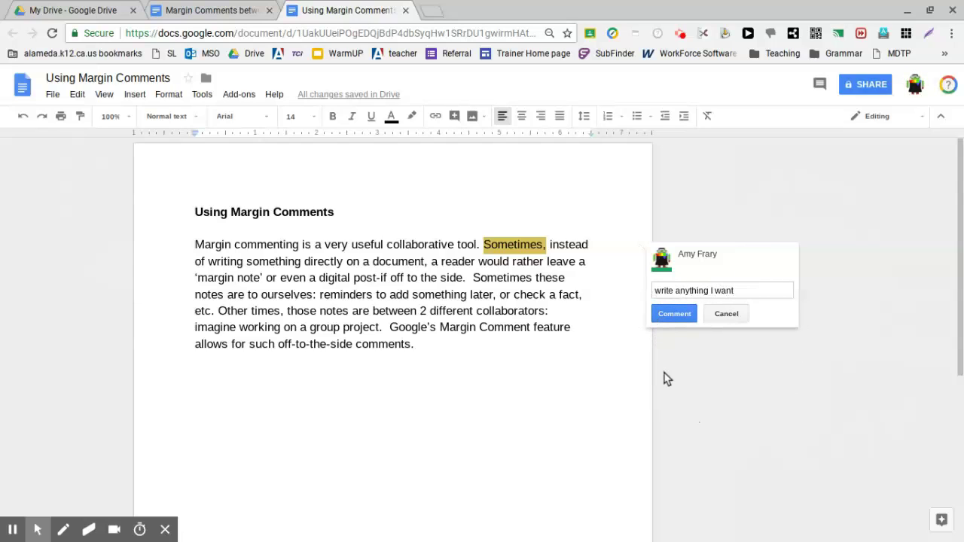
pyautogui.click(670, 317)
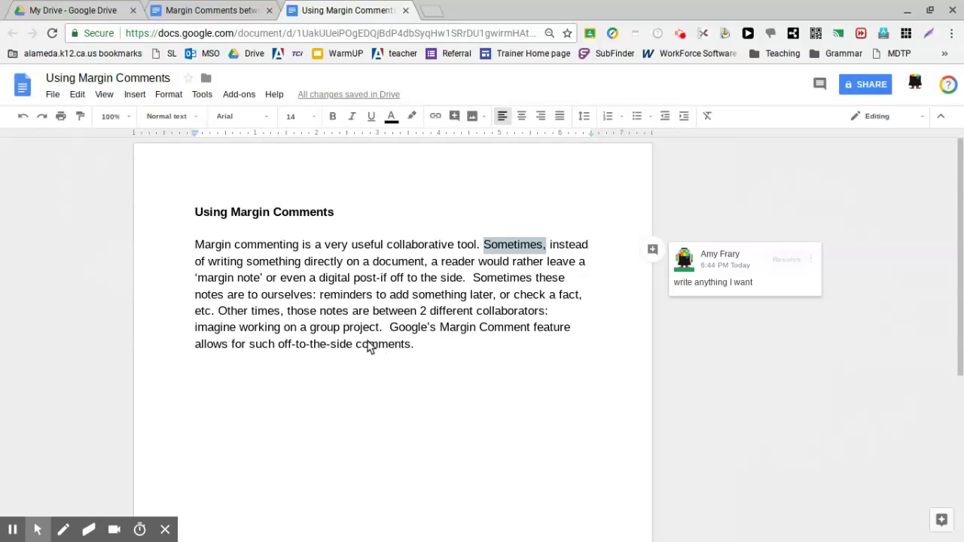
# Add the margin comment "digital post it" to the paragraph's final word, "comments.".
pyautogui.moveTo(361, 346); pyautogui.dragTo(417, 349)
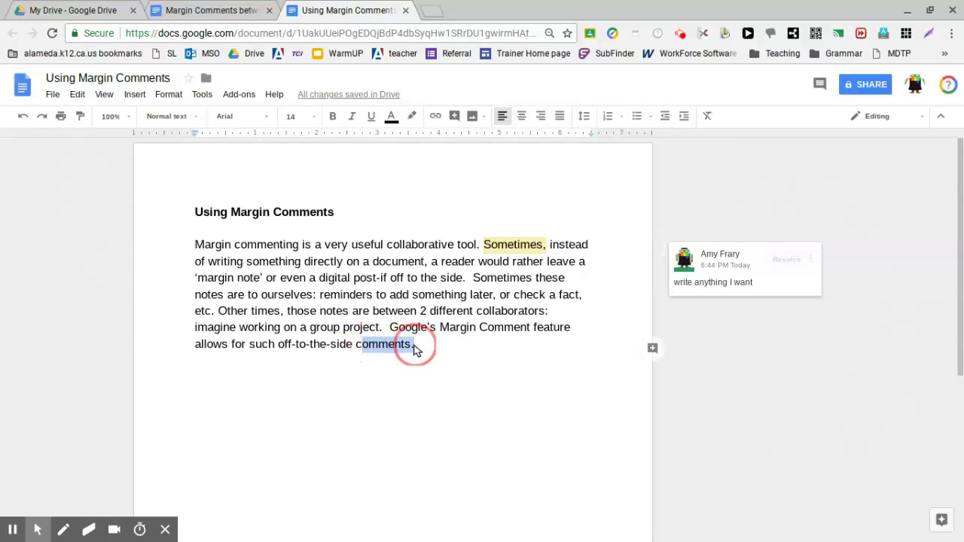
pyautogui.click(136, 94)
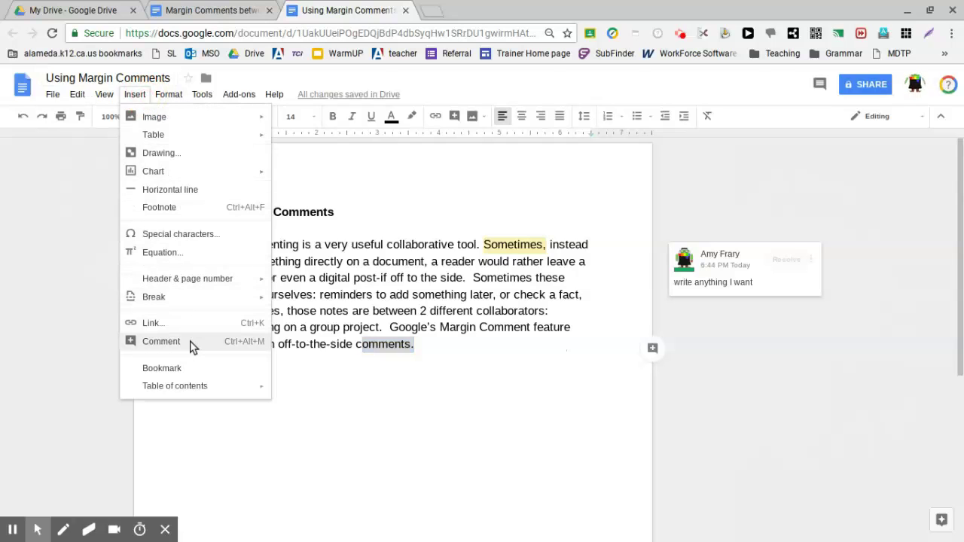
pyautogui.click(161, 342)
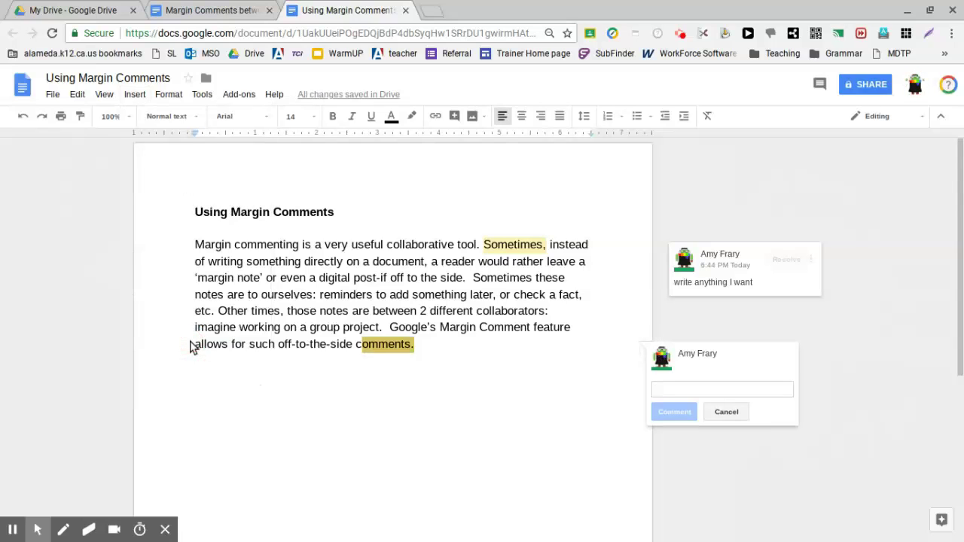
pyautogui.write('digital post it')
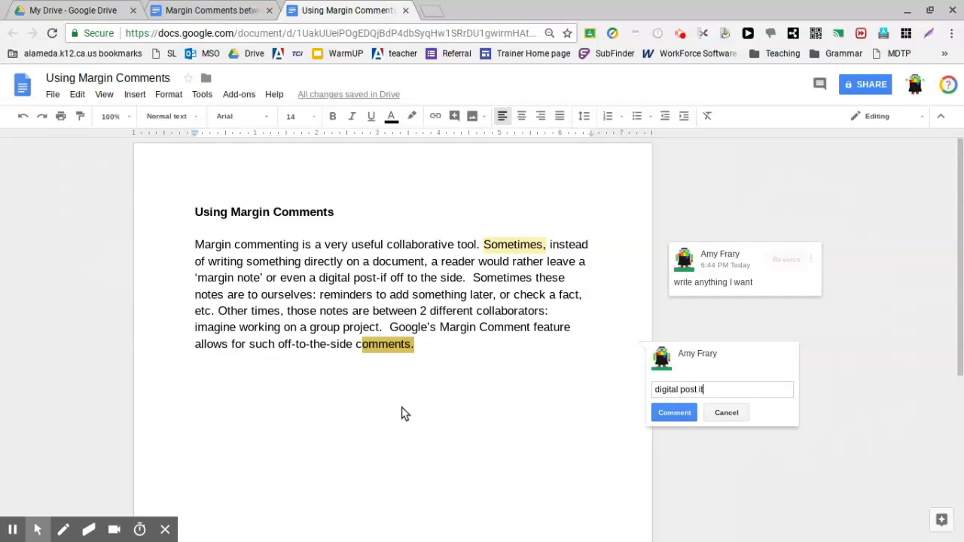
pyautogui.click(670, 416)
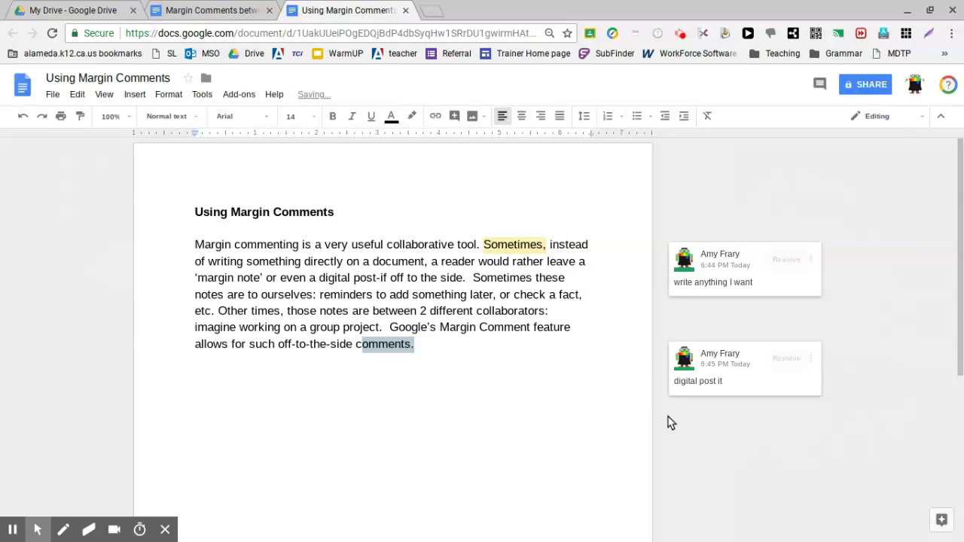
# Add the margin comment "3rd comment" to the comma after "later" and review the document's full comment list.
pyautogui.click(495, 299)
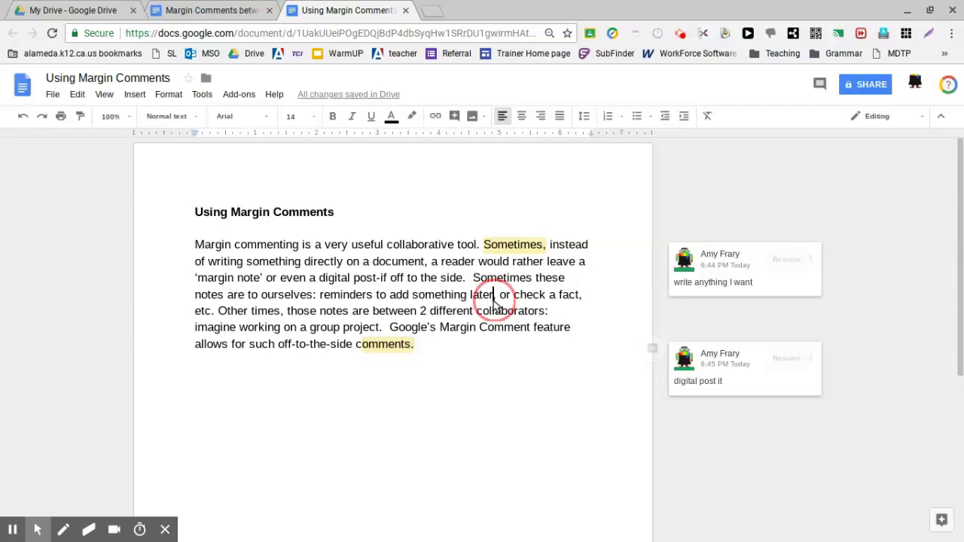
pyautogui.moveTo(494, 300); pyautogui.dragTo(497, 305)
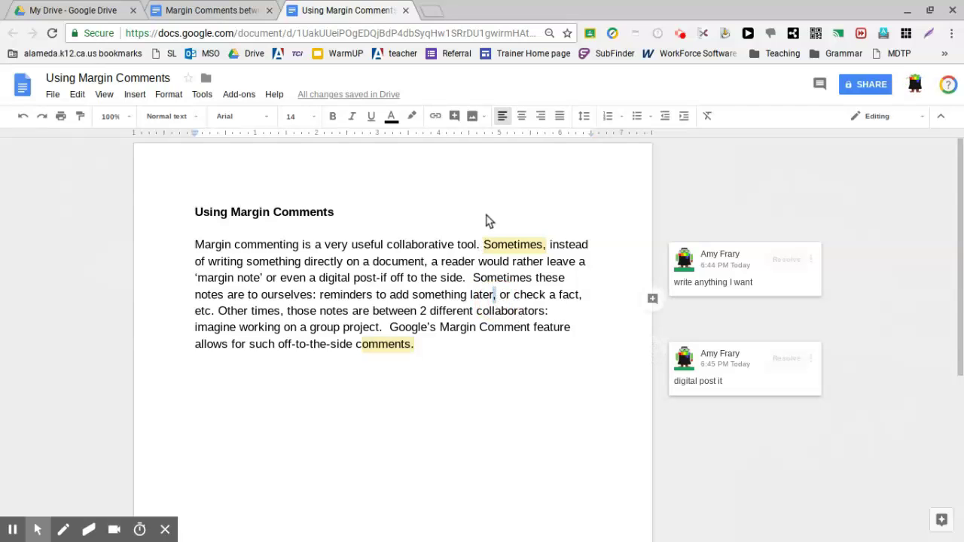
pyautogui.click(821, 84)
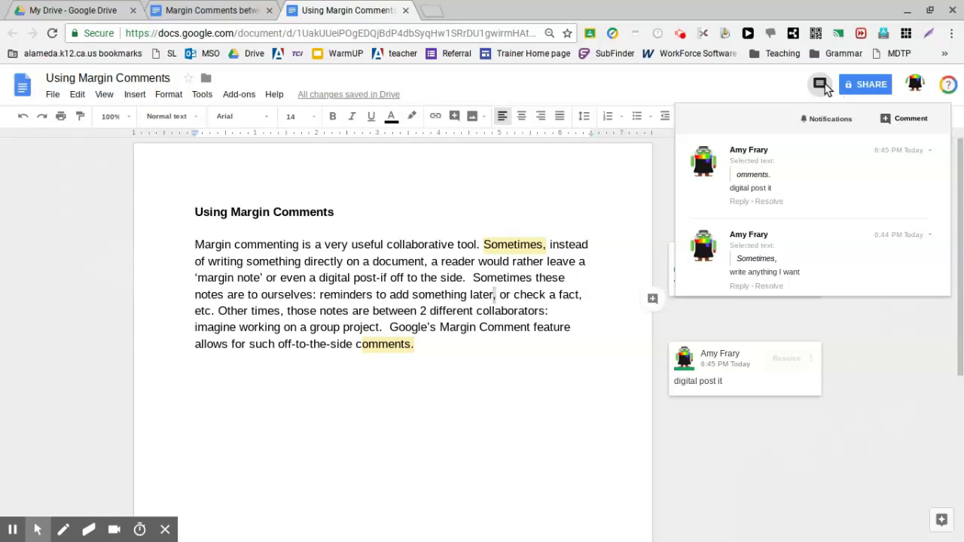
pyautogui.click(886, 120)
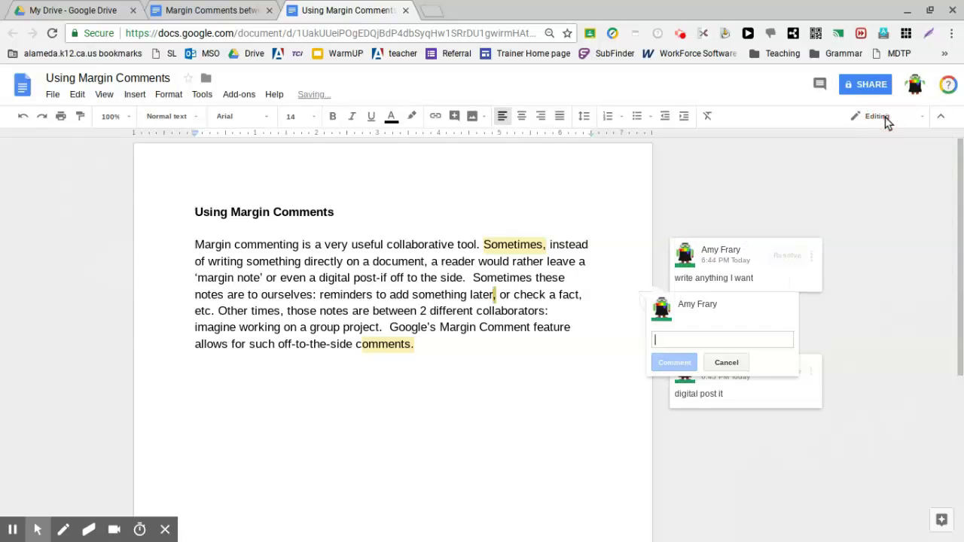
pyautogui.write('3rd comment')
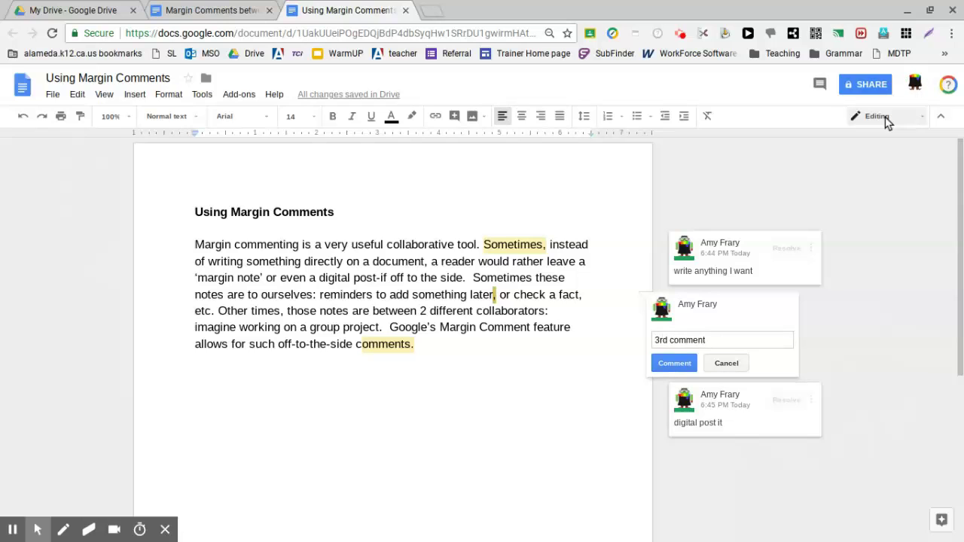
pyautogui.click(669, 363)
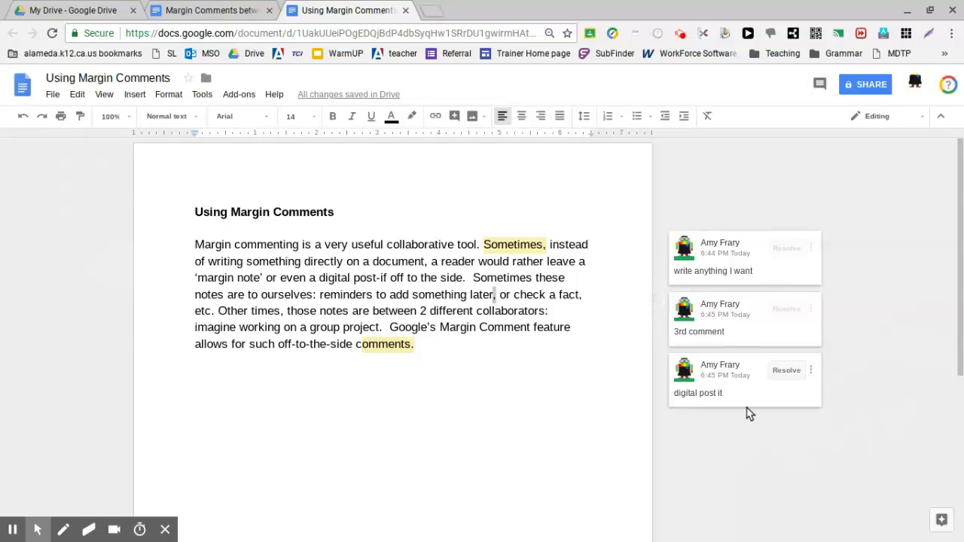
pyautogui.click(822, 86)
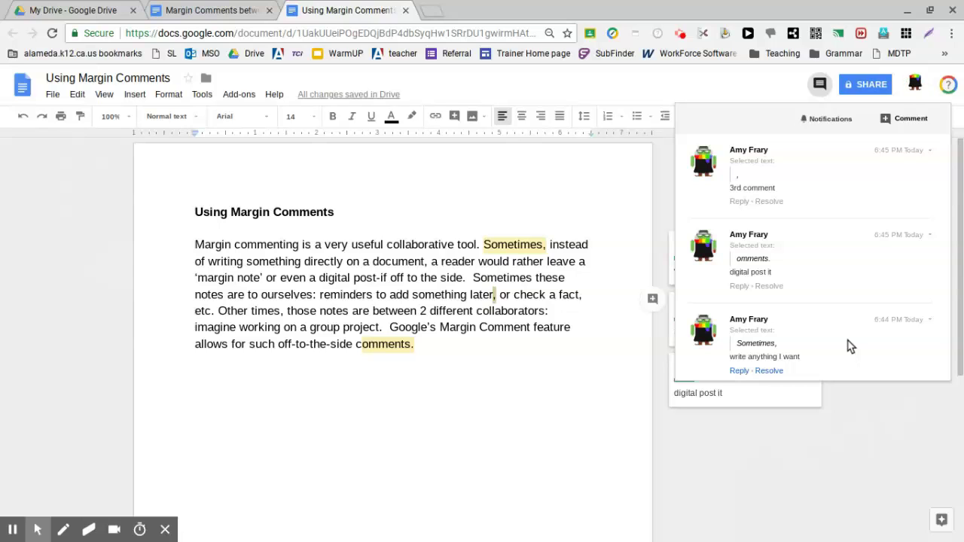
pyautogui.click(639, 166)
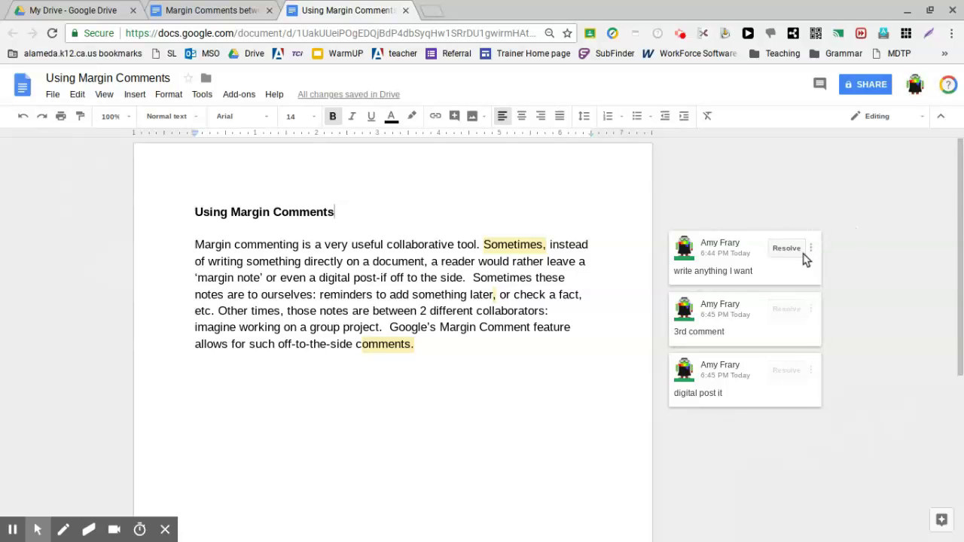
# Reply "ok" to the "write anything I want" comment attached to "Sometimes,".
pyautogui.click(778, 284)
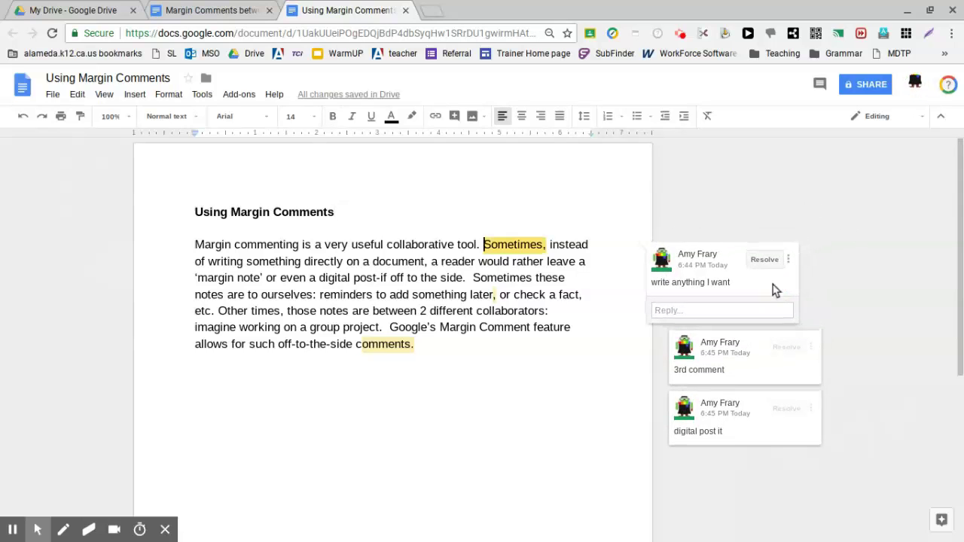
pyautogui.click(721, 309)
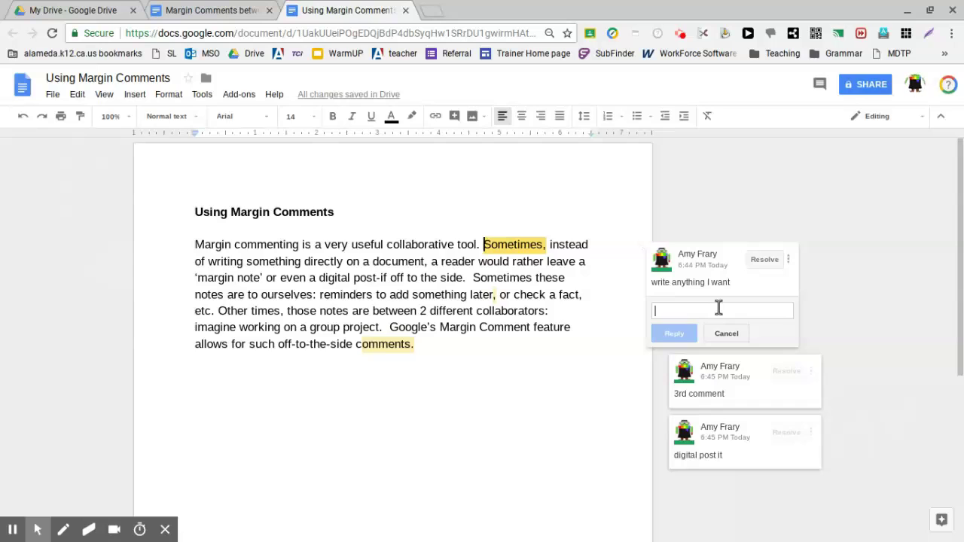
pyautogui.write('ok')
pyautogui.click(687, 336)
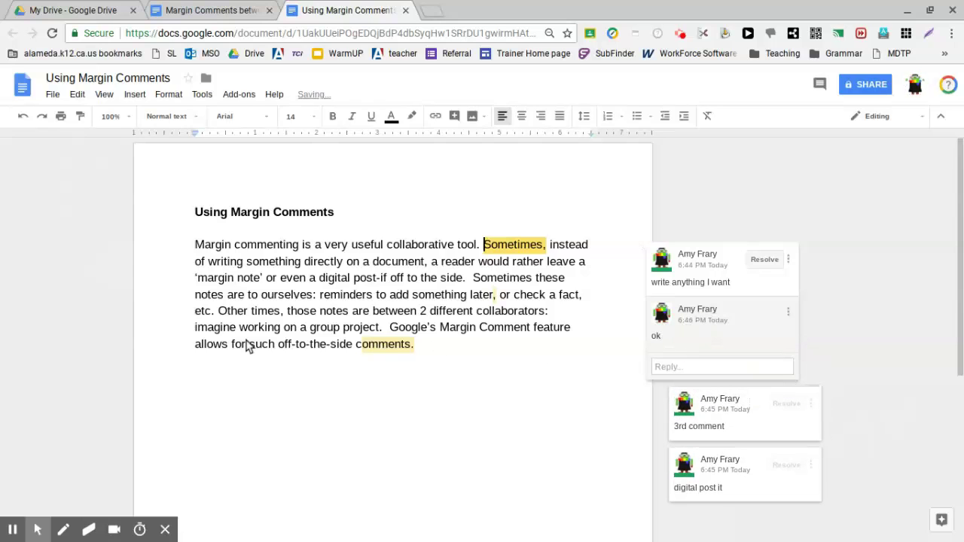
# Edit the original comment on "Sometimes," to read "write anything I want. check spelling" and save it.
pyautogui.click(791, 264)
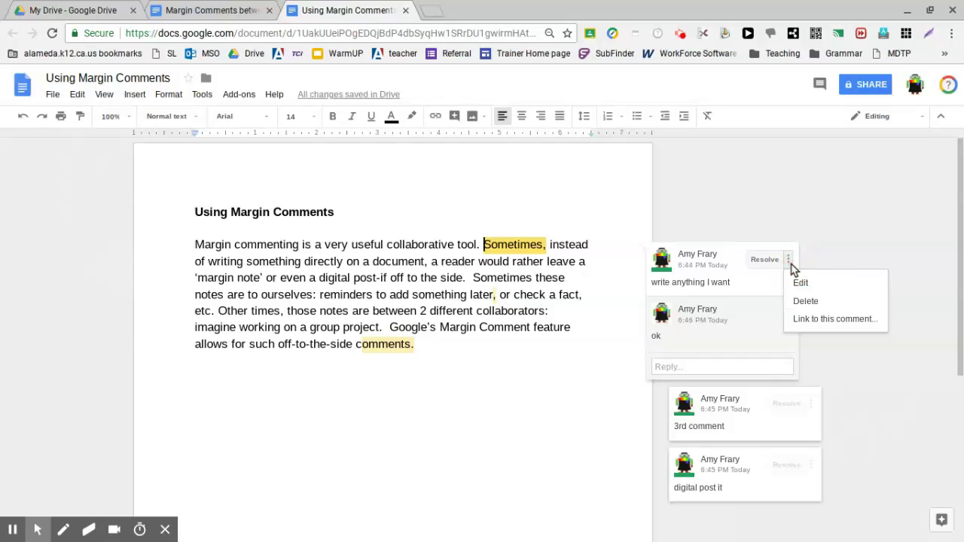
pyautogui.click(803, 283)
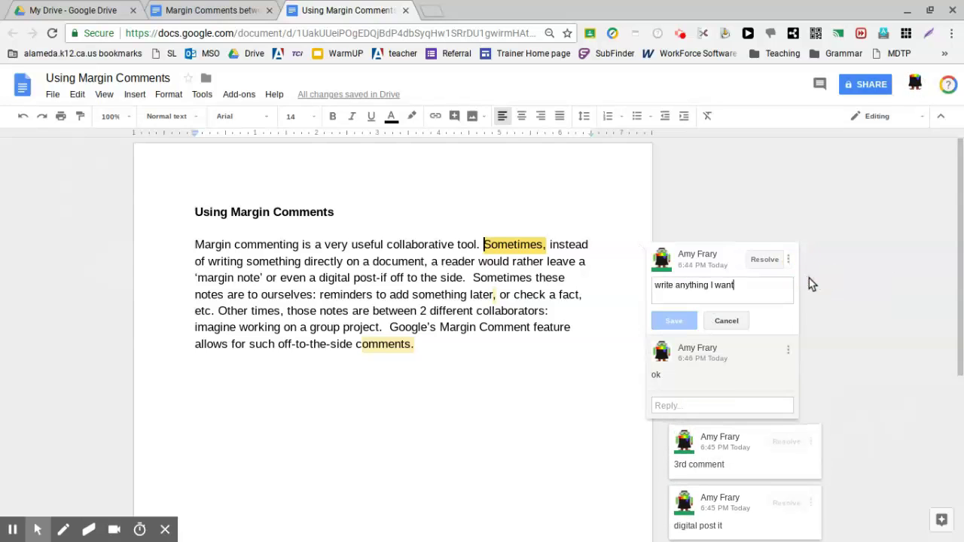
pyautogui.write('. ')
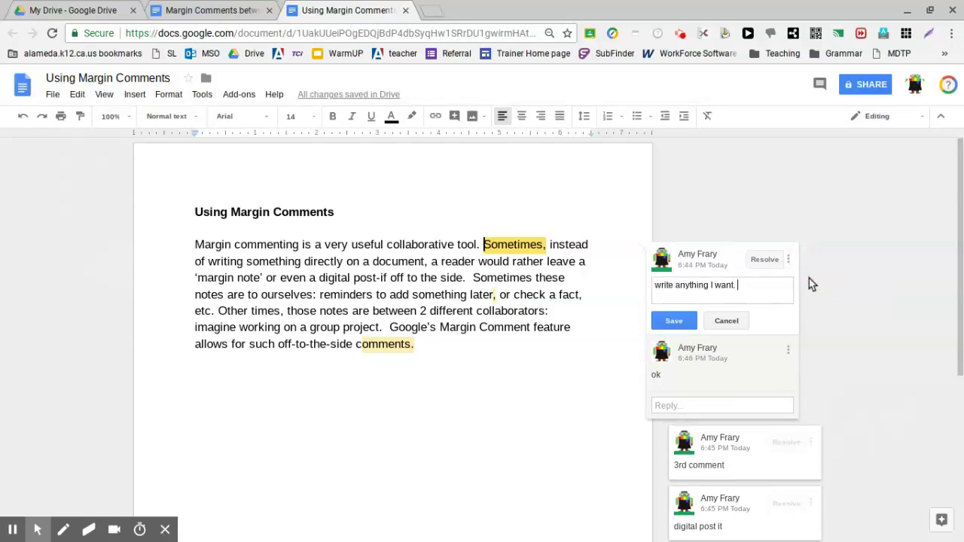
pyautogui.write('check seppelling')
pyautogui.click(682, 322)
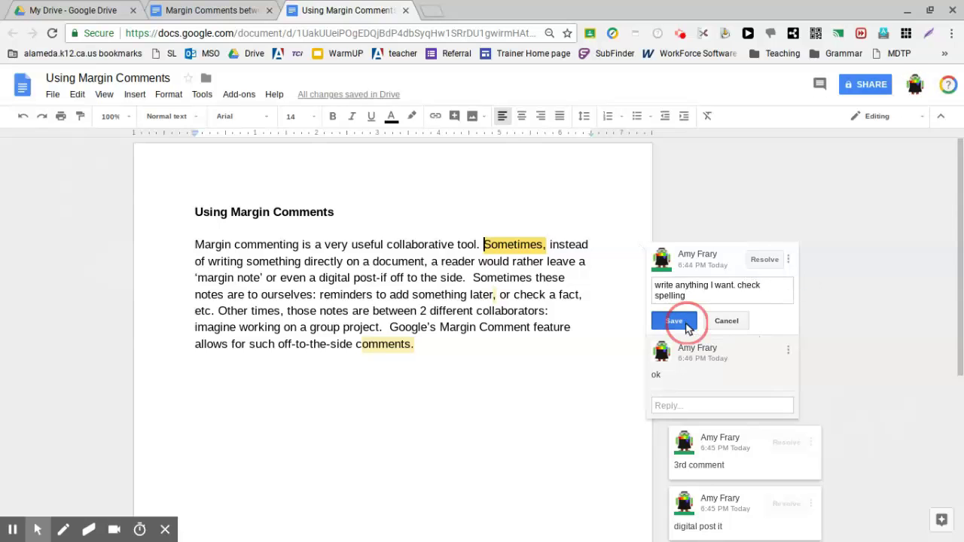
# Delete the whole comment thread attached to "Sometimes," and confirm the deletion.
pyautogui.click(788, 260)
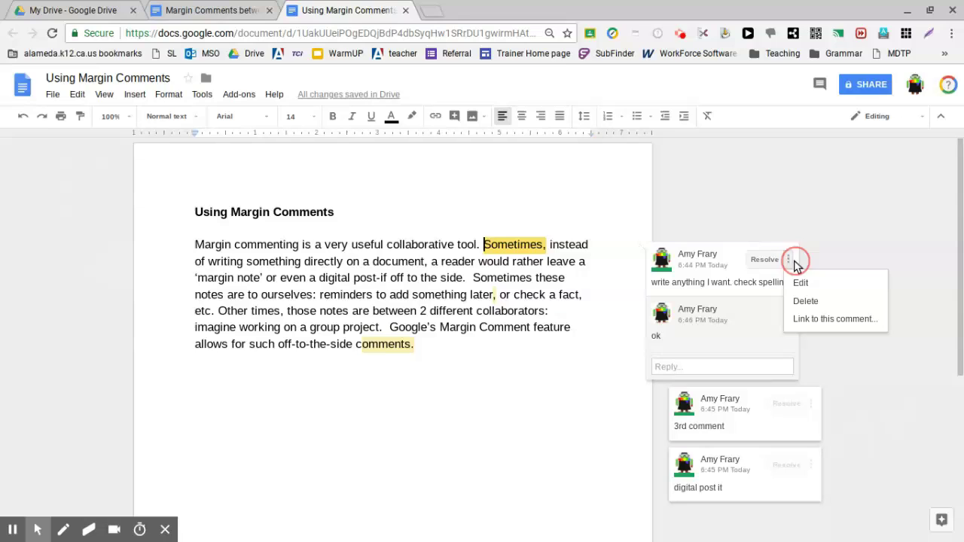
pyautogui.click(843, 306)
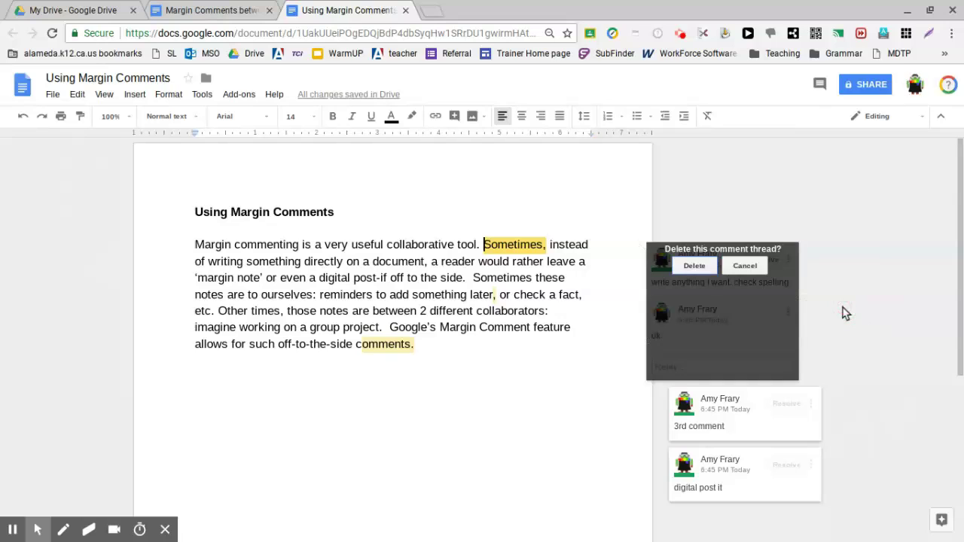
pyautogui.click(706, 267)
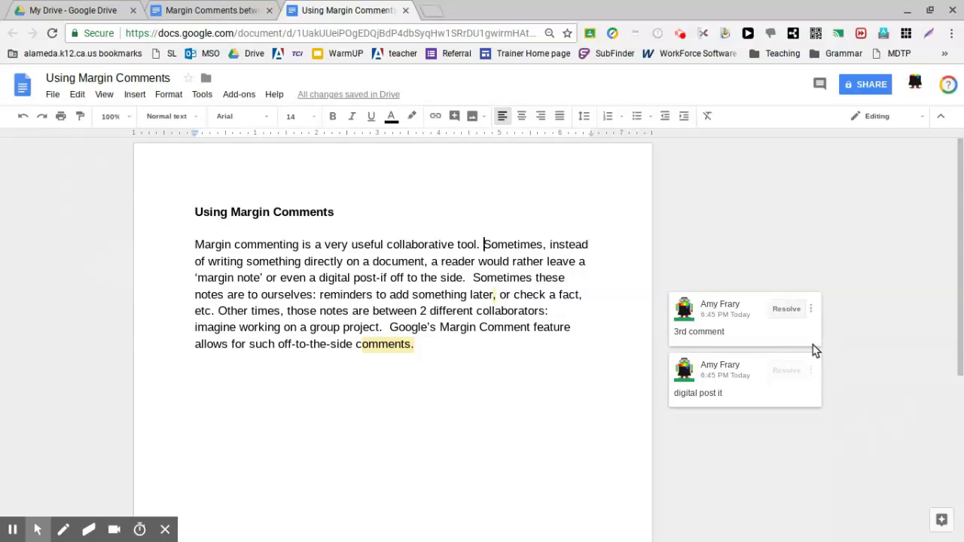
# Resolve the "3rd comment" margin comment and review the document's comment history.
pyautogui.click(783, 309)
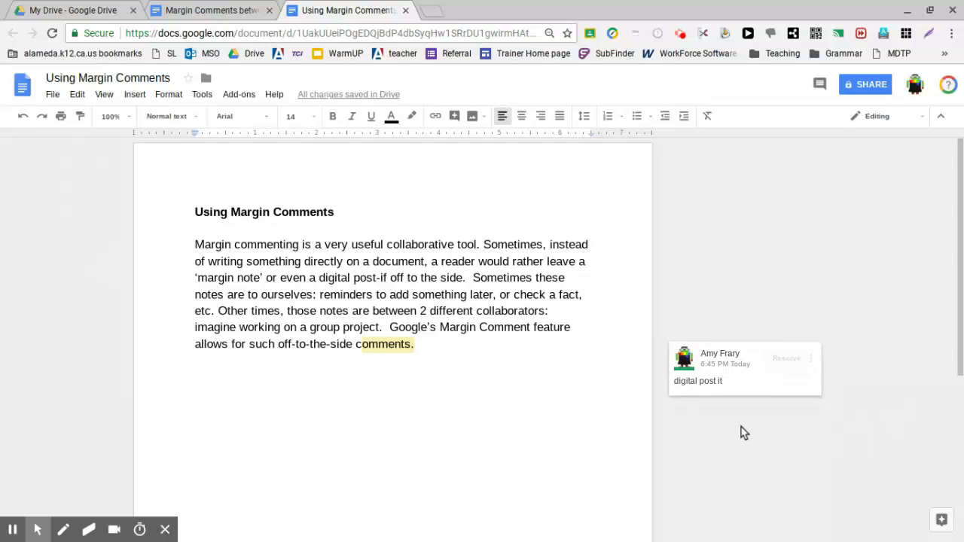
pyautogui.click(822, 84)
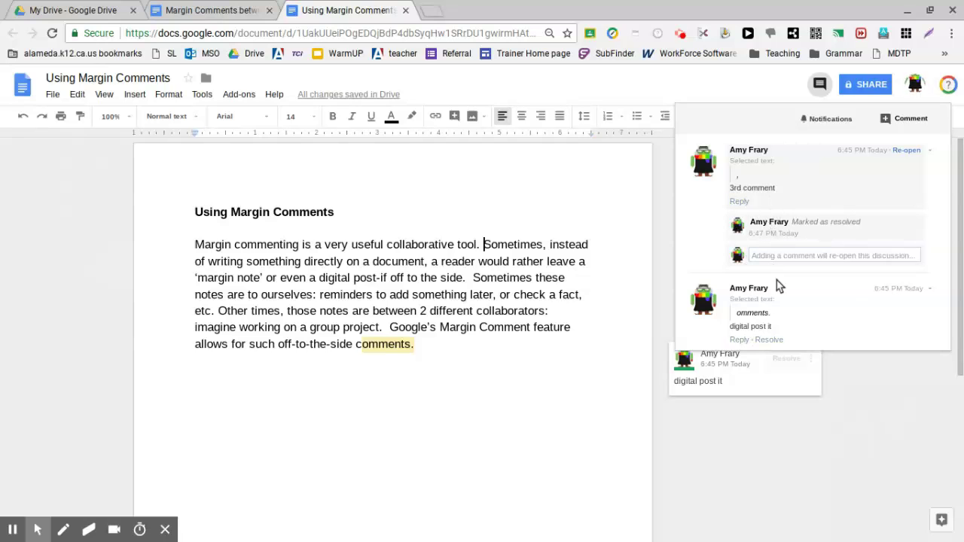
pyautogui.click(728, 434)
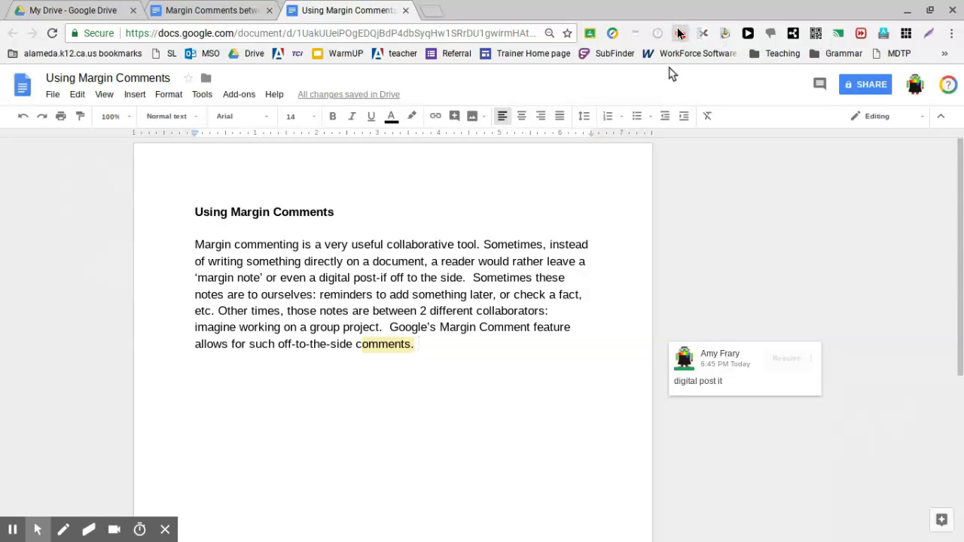
# In the "Margin Comments between Multiple Collaborators" document, reply "great idea" to the comment about spelling out the 2.
pyautogui.hotkey('ctrl', 'shift', 'Tab')
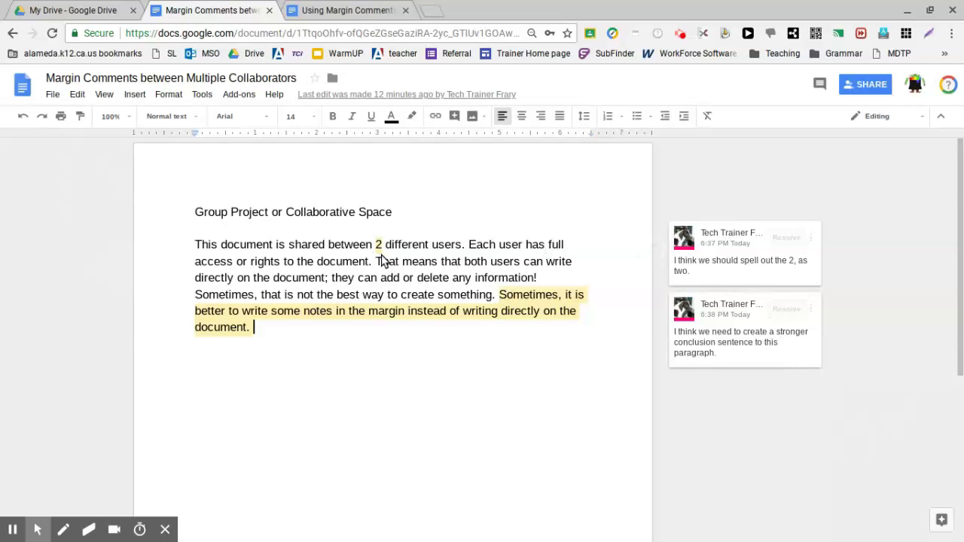
pyautogui.click(744, 282)
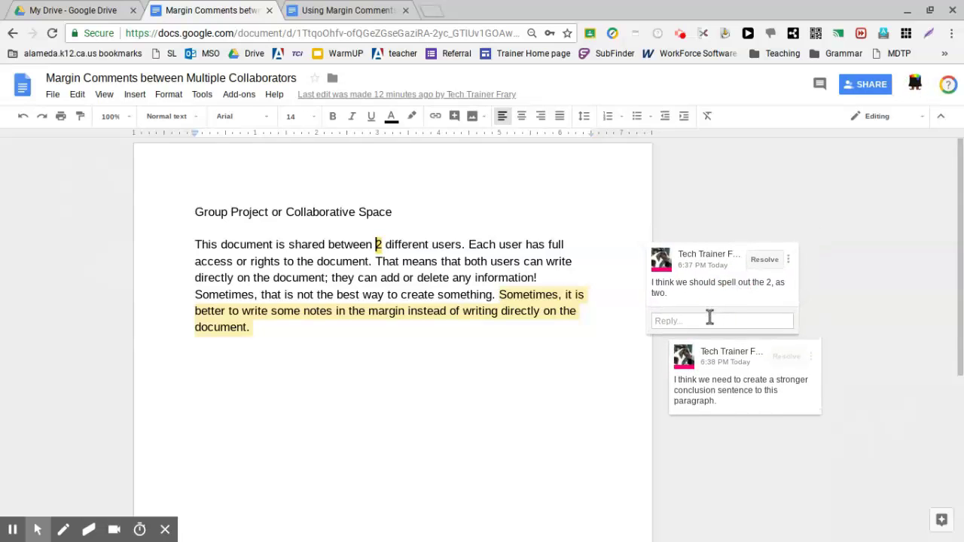
pyautogui.click(709, 321)
pyautogui.write('great idea')
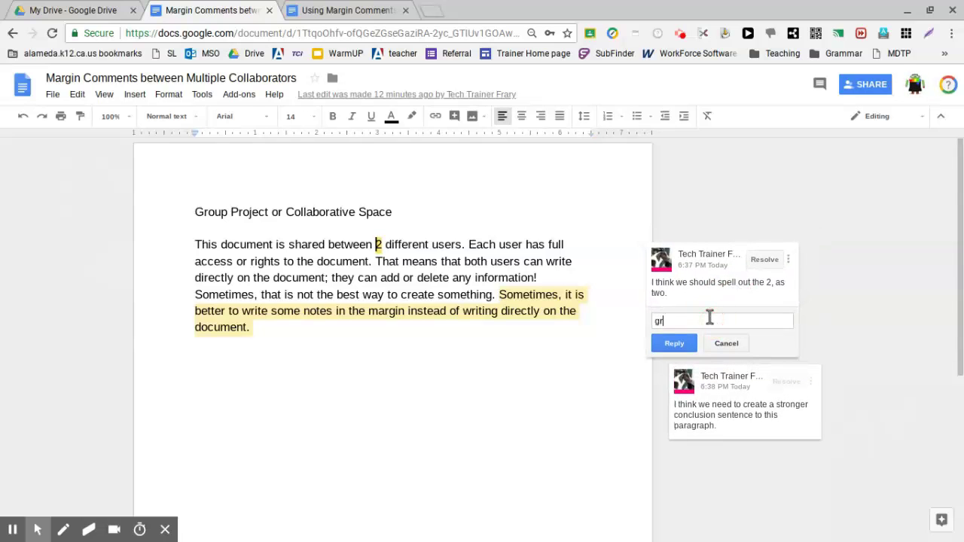
pyautogui.click(682, 348)
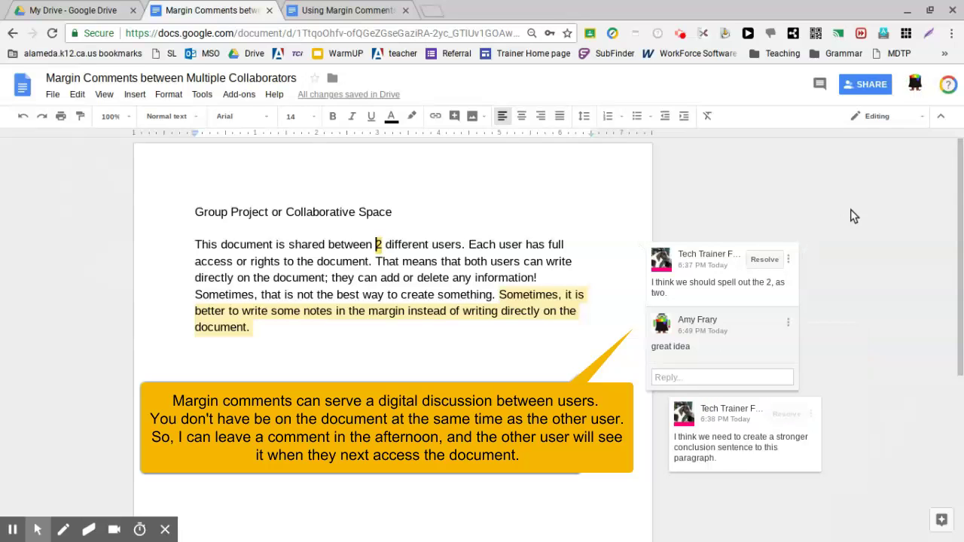
pyautogui.click(870, 233)
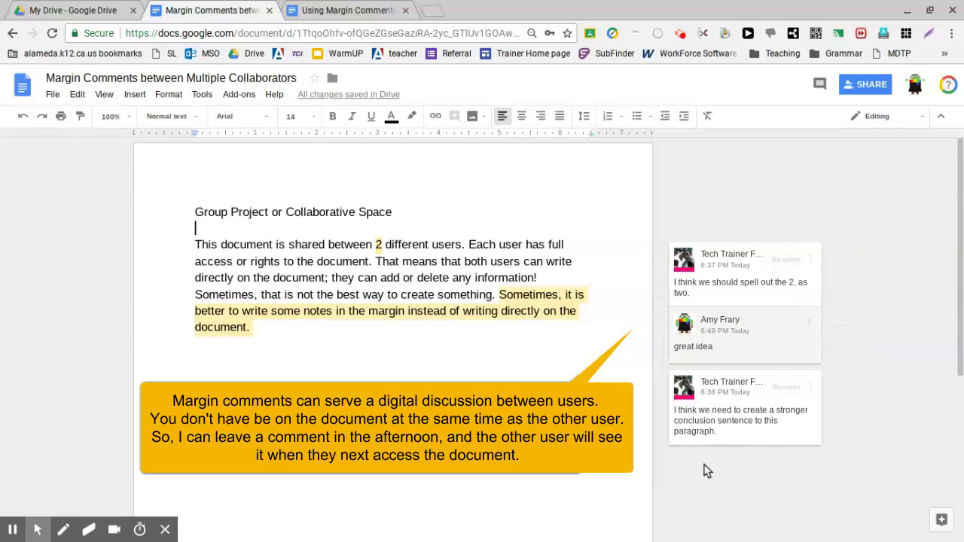
# Reply "You do it!" to the comment about creating a stronger conclusion sentence for the paragraph.
pyautogui.scroll(-1, 705, 470)
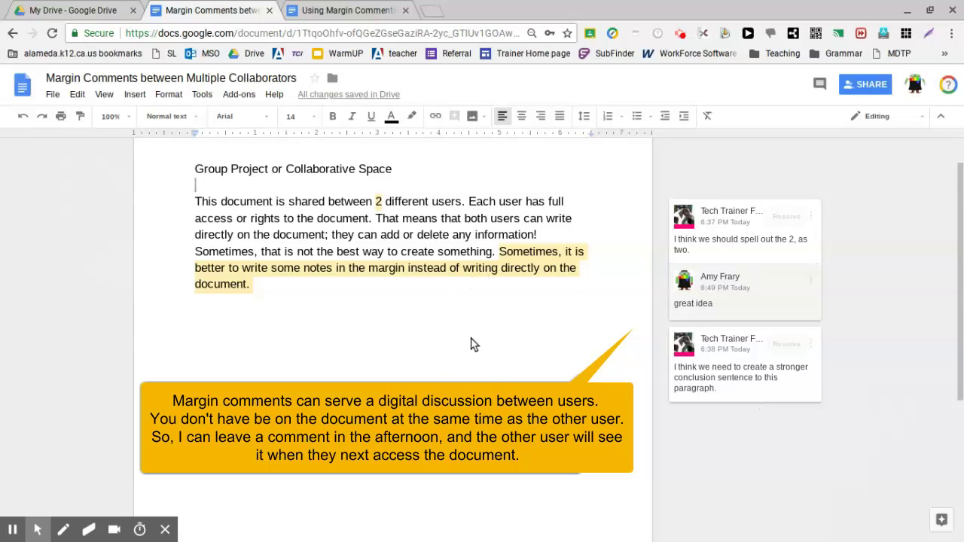
pyautogui.scroll(1, 471, 339)
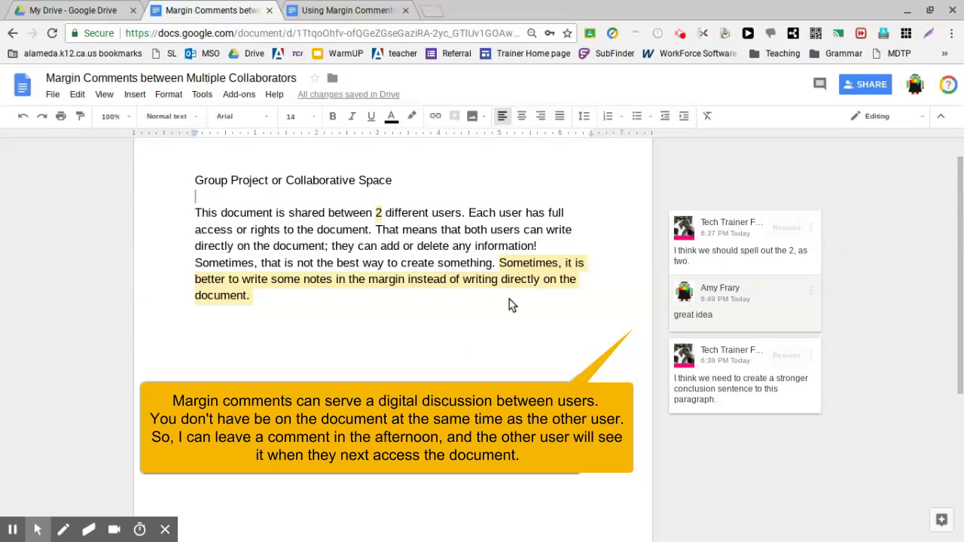
pyautogui.click(734, 407)
pyautogui.click(704, 356)
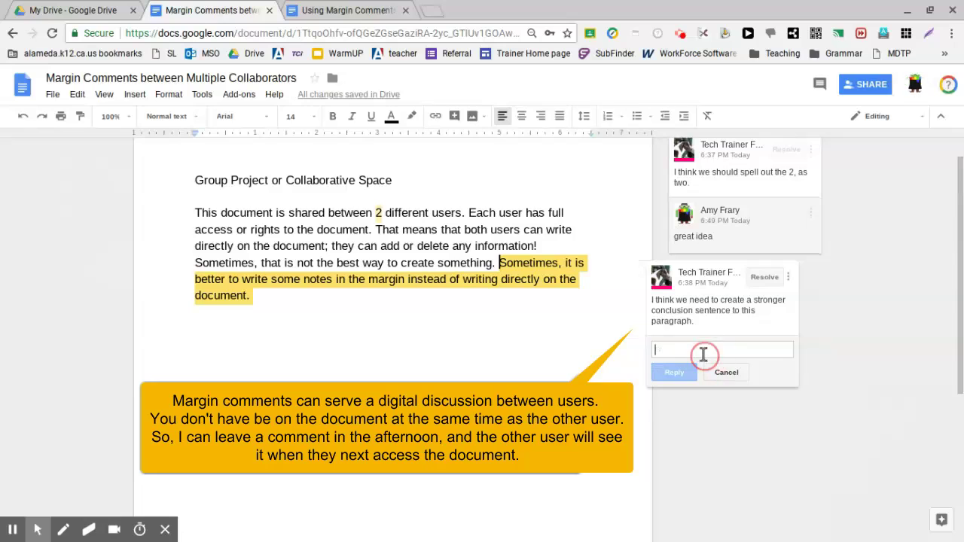
pyautogui.write('You do it')
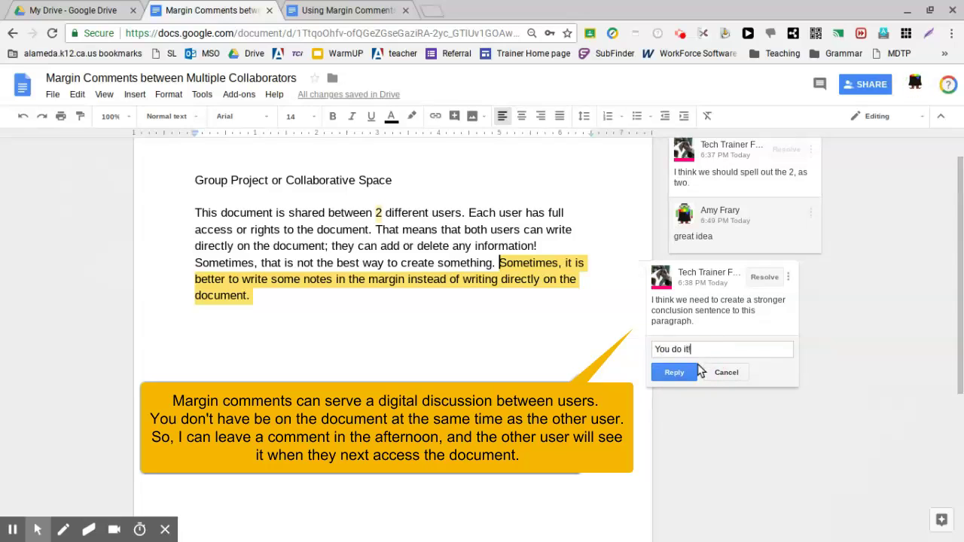
pyautogui.click(688, 372)
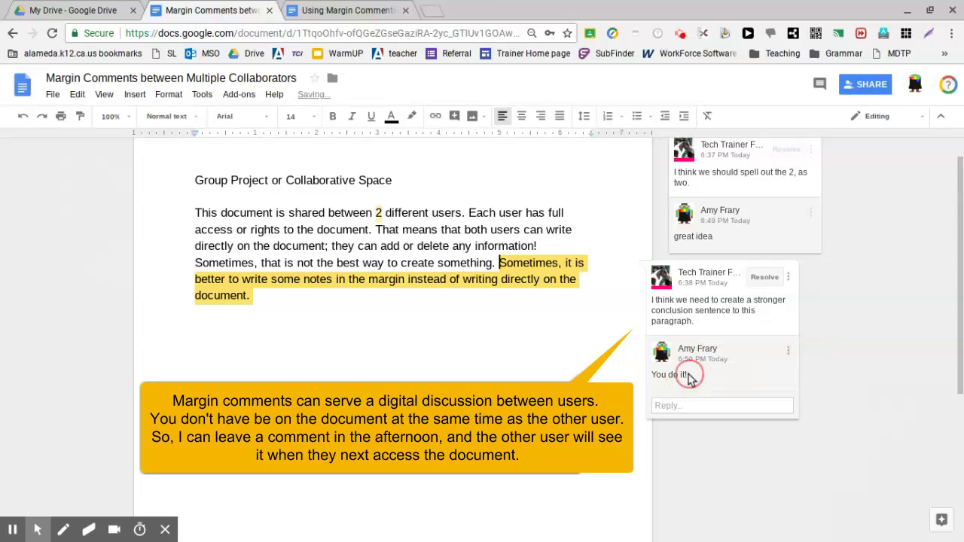
pyautogui.click(565, 356)
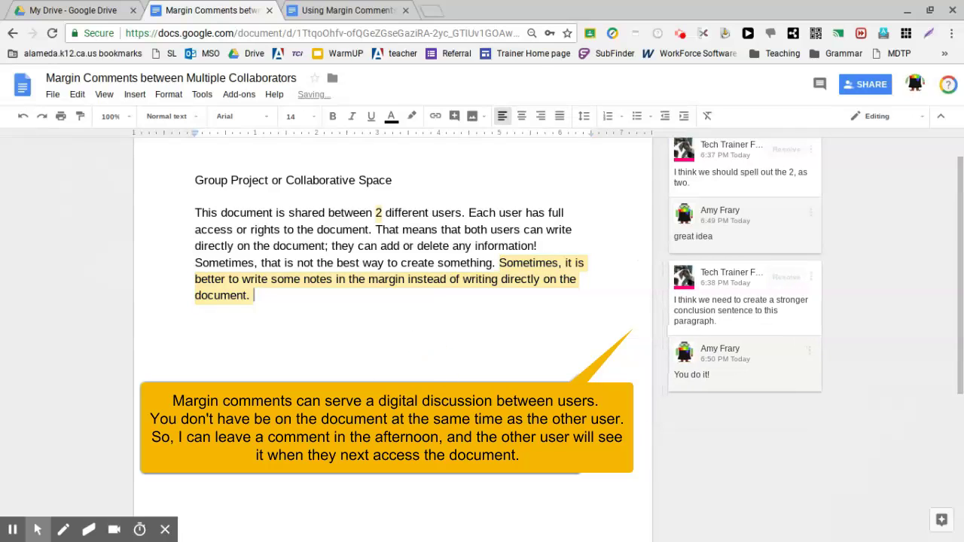
pyautogui.scroll(1, 392, 302)
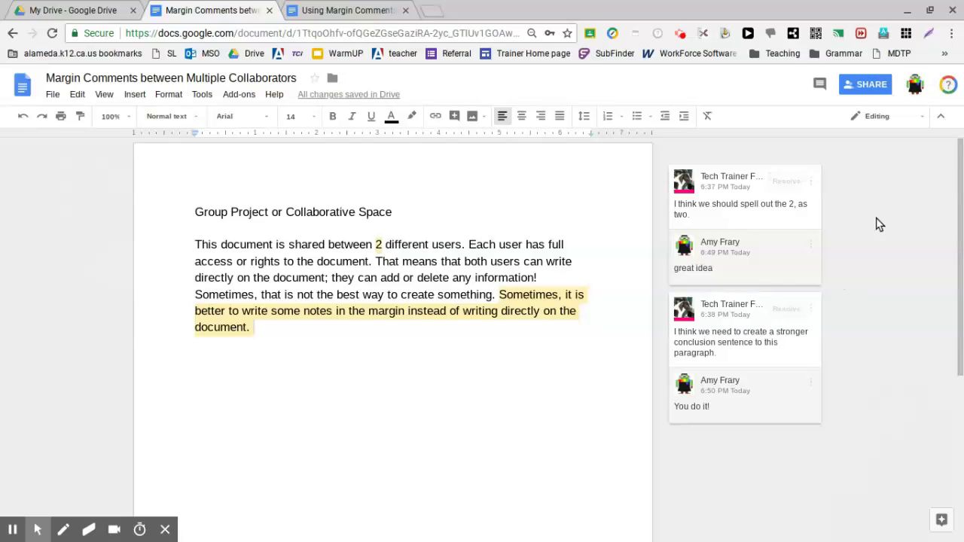
# Resolve the comment thread about spelling out the 2 and review the full comment history.
pyautogui.click(783, 187)
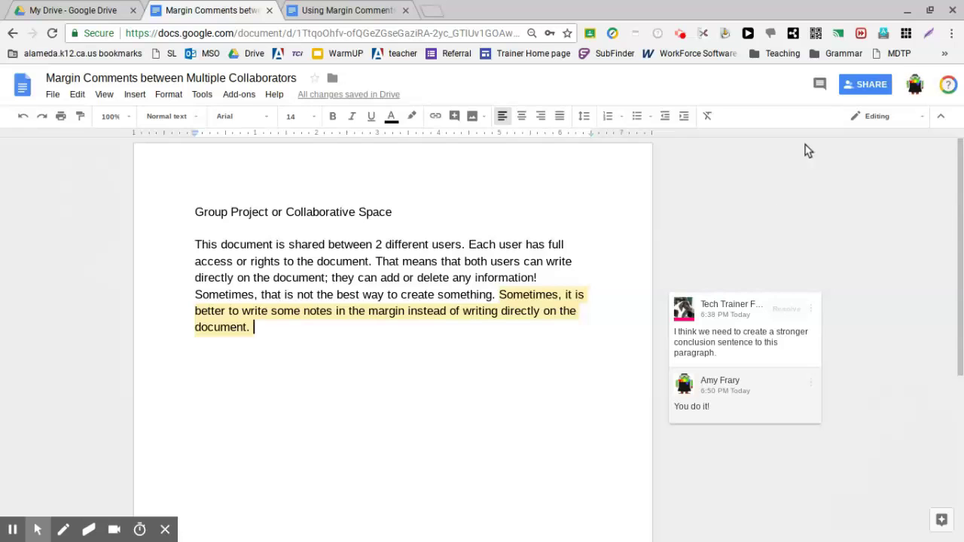
pyautogui.click(819, 86)
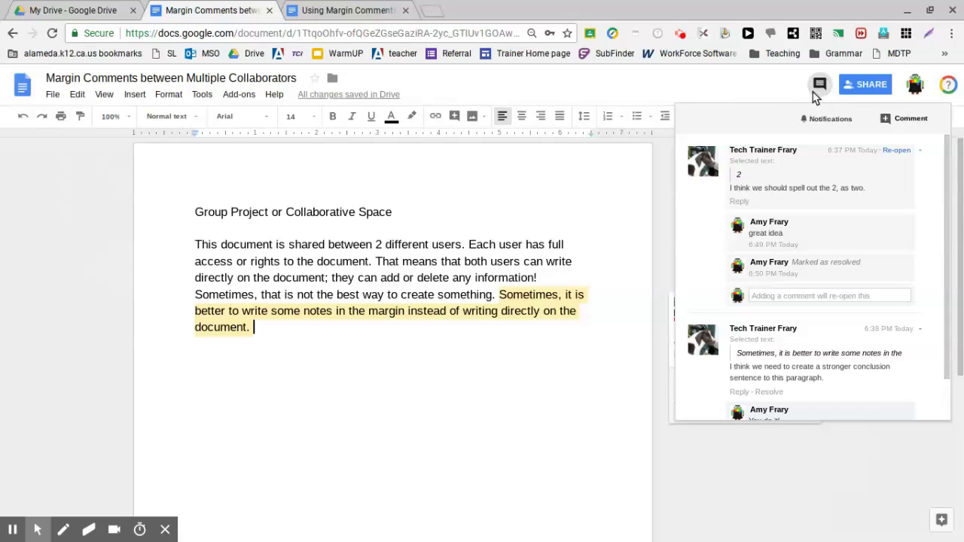
pyautogui.scroll(-1, 896, 265)
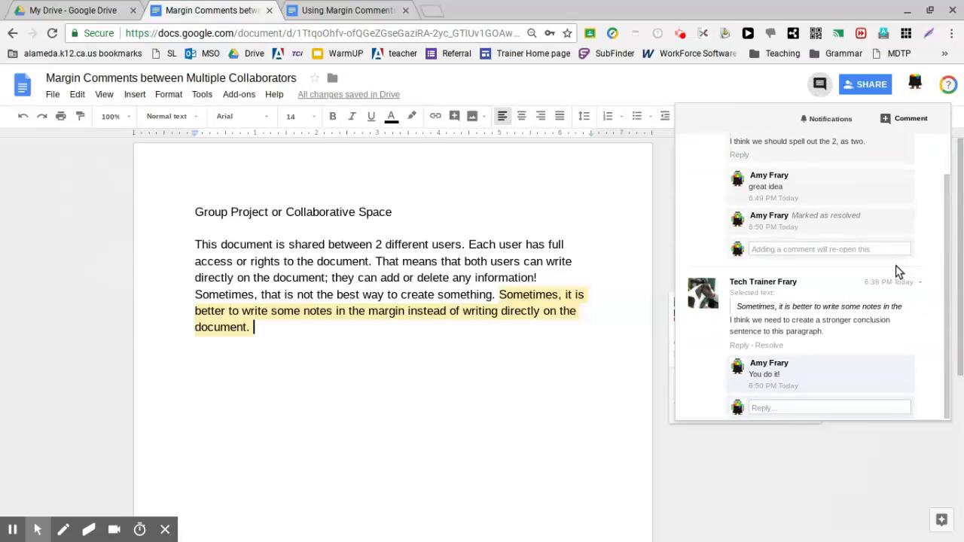
pyautogui.scroll(1, 896, 266)
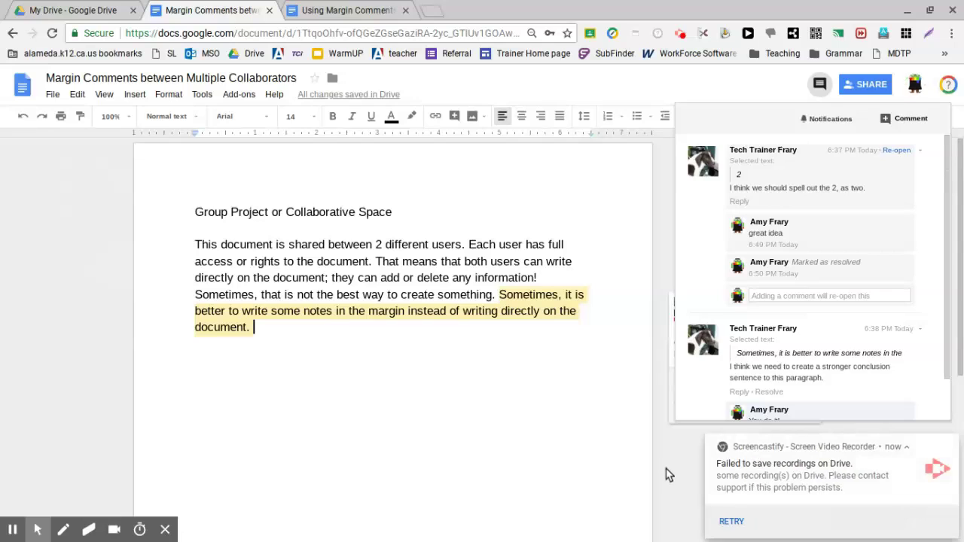